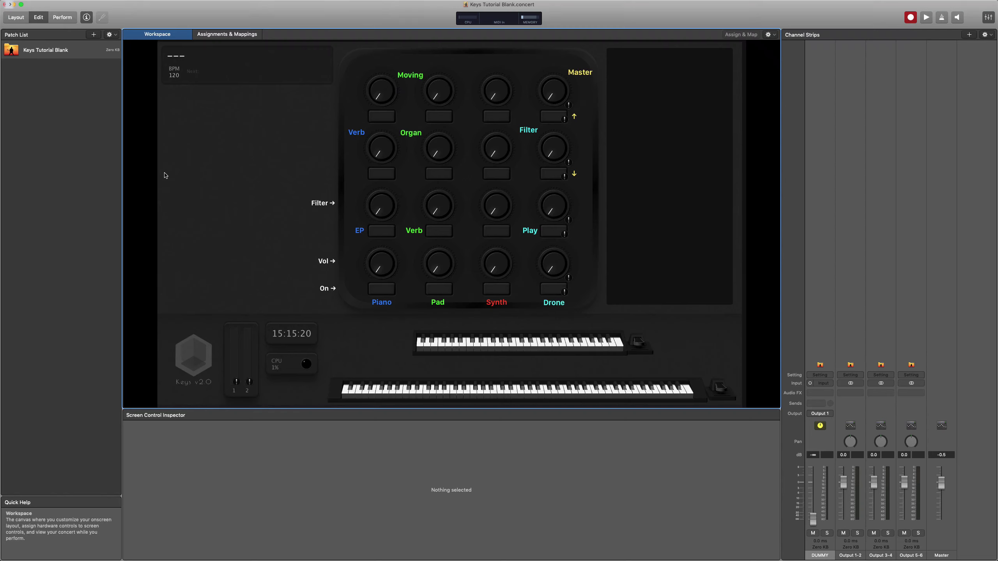
Inspect what the Moving knob is currently mapped to.
{"action": "left_click", "coordinate": [445, 94]}
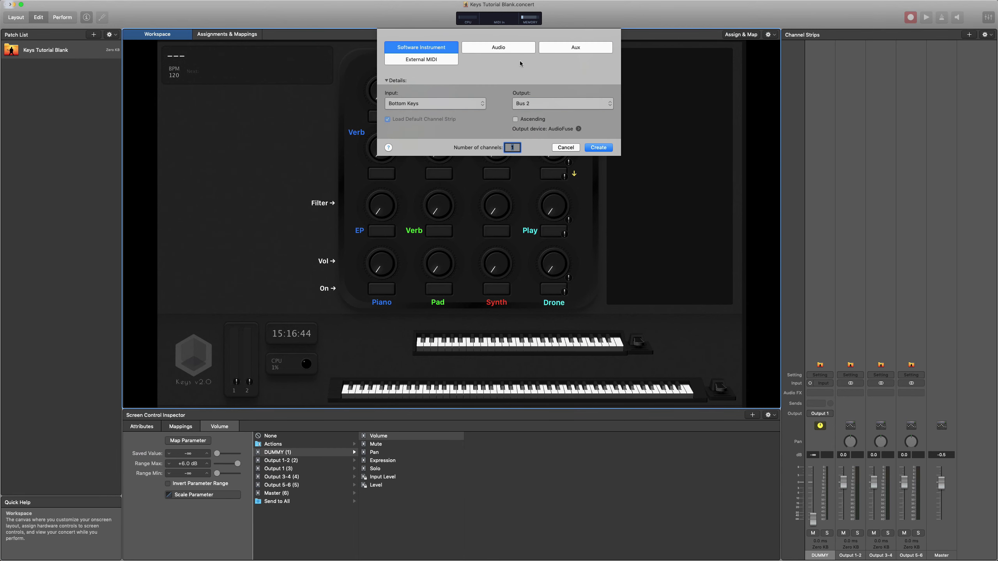
Create a concert-level aux channel strip with input Bus 1 and output Output 3-4.
{"action": "left_click", "coordinate": [558, 47]}
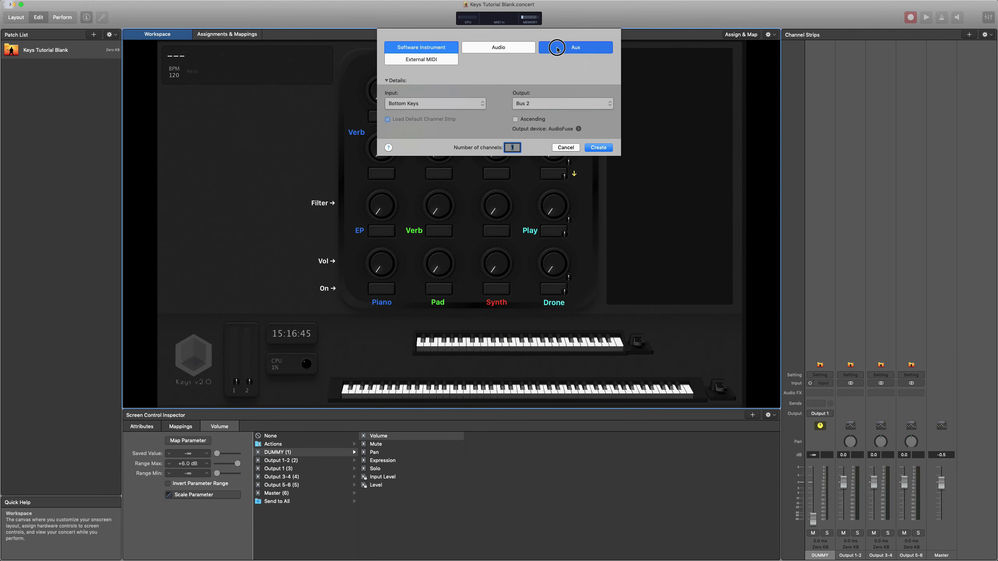
{"action": "left_click", "coordinate": [462, 102]}
{"action": "mouse_move", "coordinate": [441, 114]}
{"action": "left_click", "coordinate": [493, 113]}
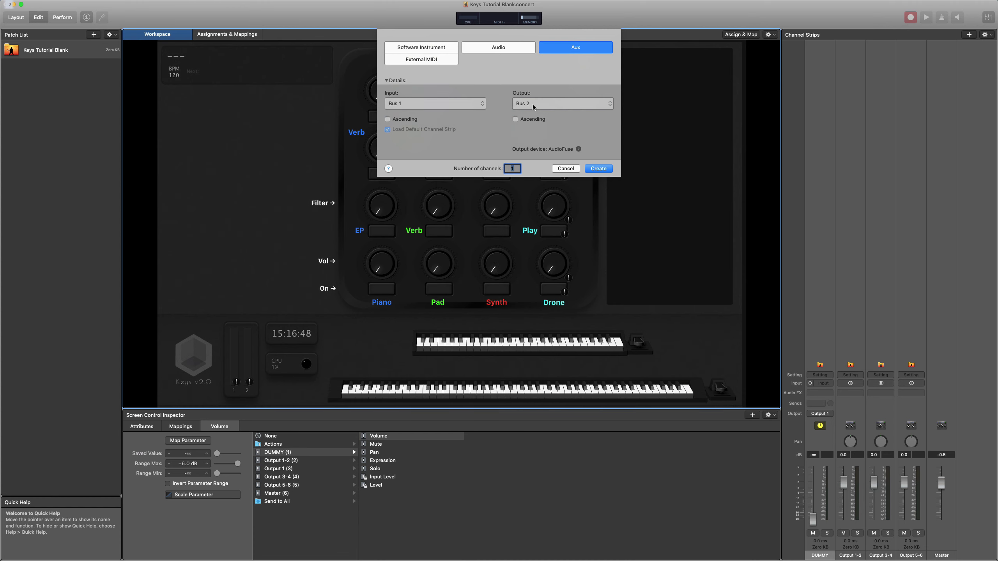
{"action": "left_click", "coordinate": [534, 104]}
{"action": "mouse_move", "coordinate": [539, 115]}
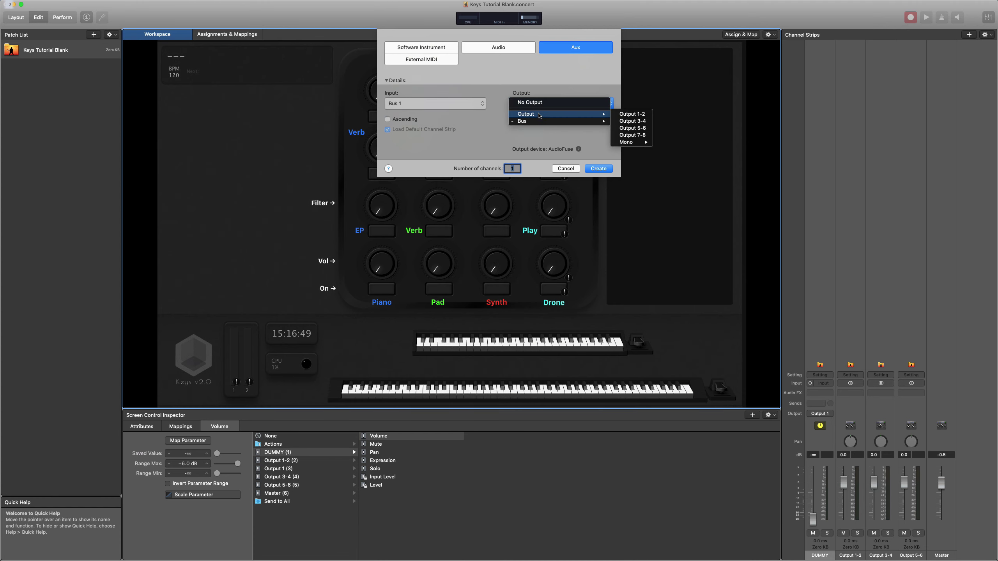
{"action": "left_click", "coordinate": [640, 121]}
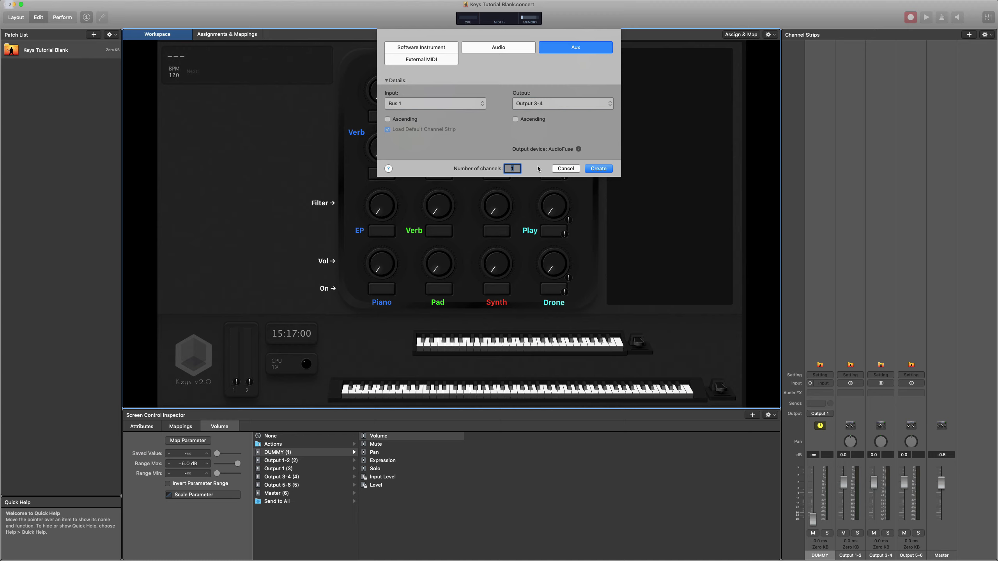
{"action": "left_click", "coordinate": [598, 169]}
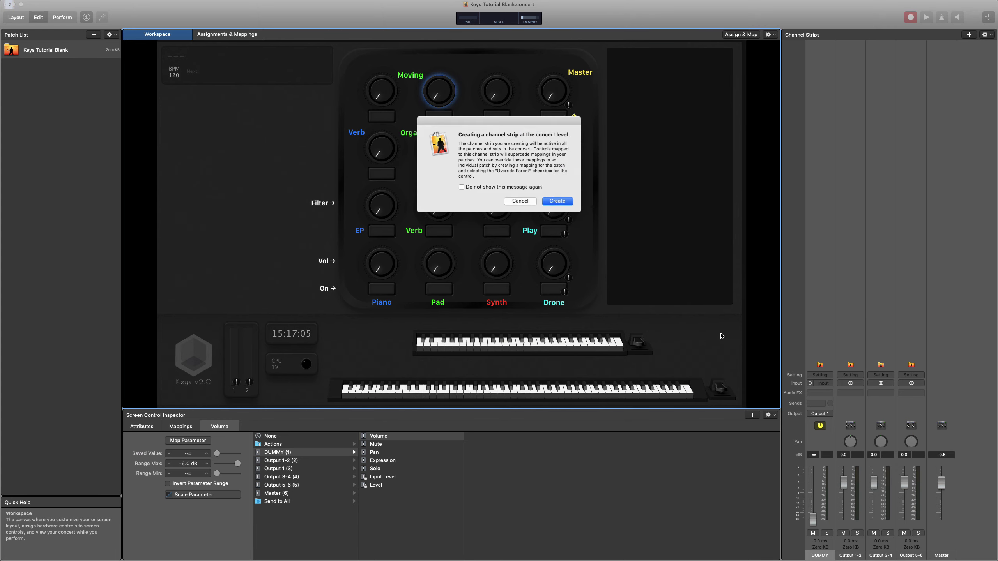
{"action": "left_click", "coordinate": [556, 201]}
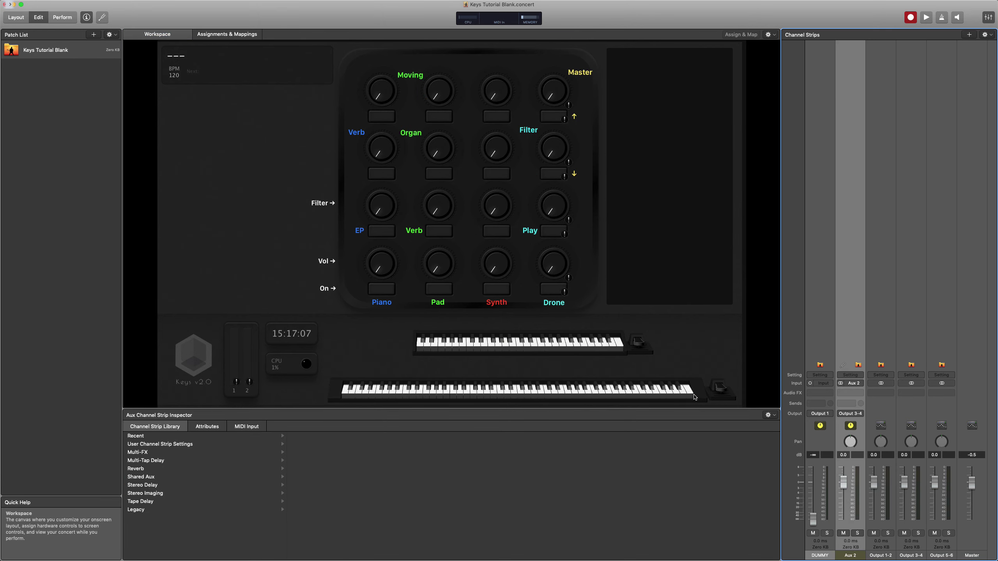
Rename the new aux strip to Keys1 and colour it dark grey.
{"action": "double_click", "coordinate": [849, 555]}
{"action": "type", "text": "Keys1"}
{"action": "key", "text": "Return"}
{"action": "left_click", "coordinate": [207, 426]}
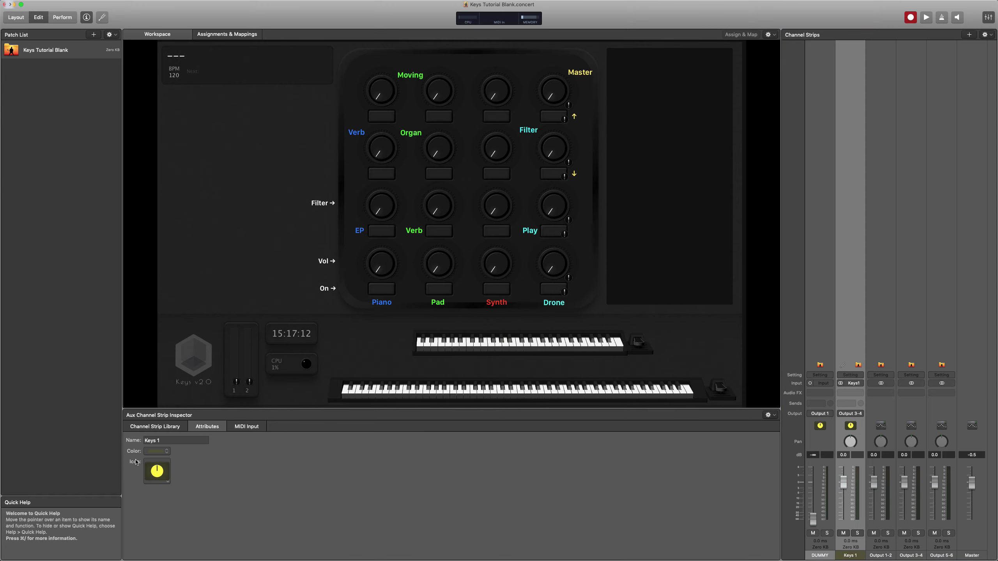
{"action": "left_click", "coordinate": [156, 451]}
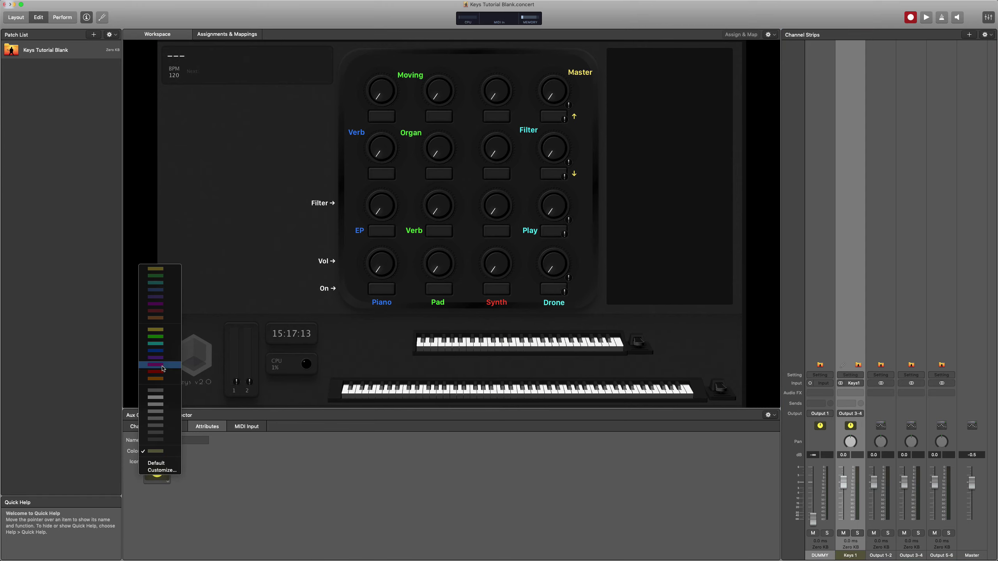
{"action": "left_click", "coordinate": [163, 439]}
Create another concert-level aux channel strip with input Bus 2.
{"action": "left_click", "coordinate": [969, 35]}
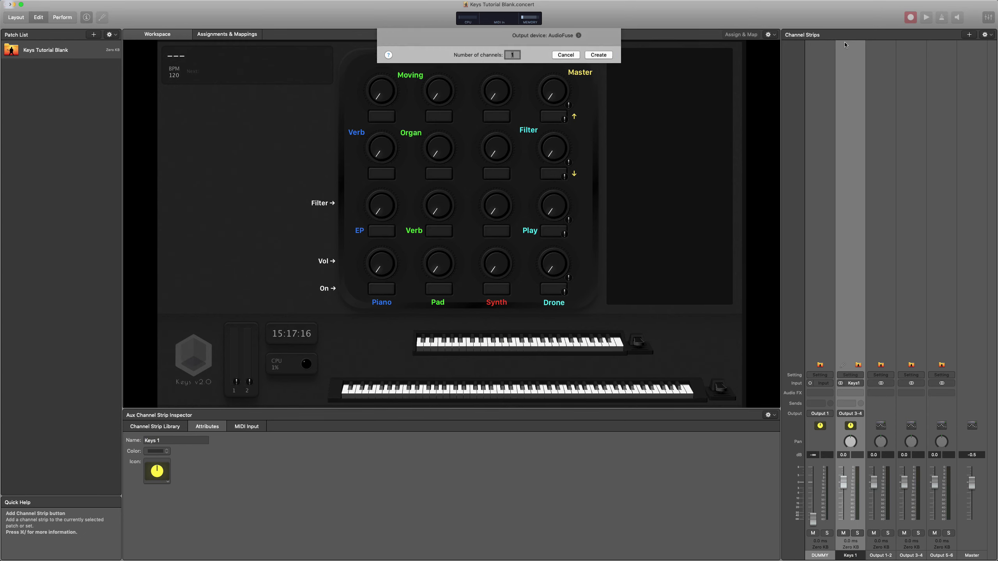
{"action": "left_click", "coordinate": [447, 105]}
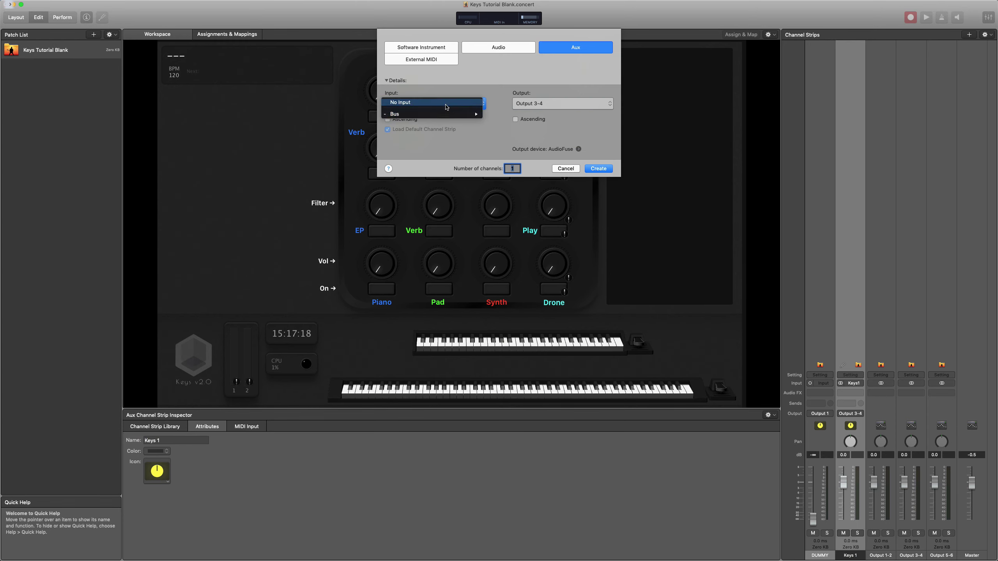
{"action": "left_click", "coordinate": [577, 151]}
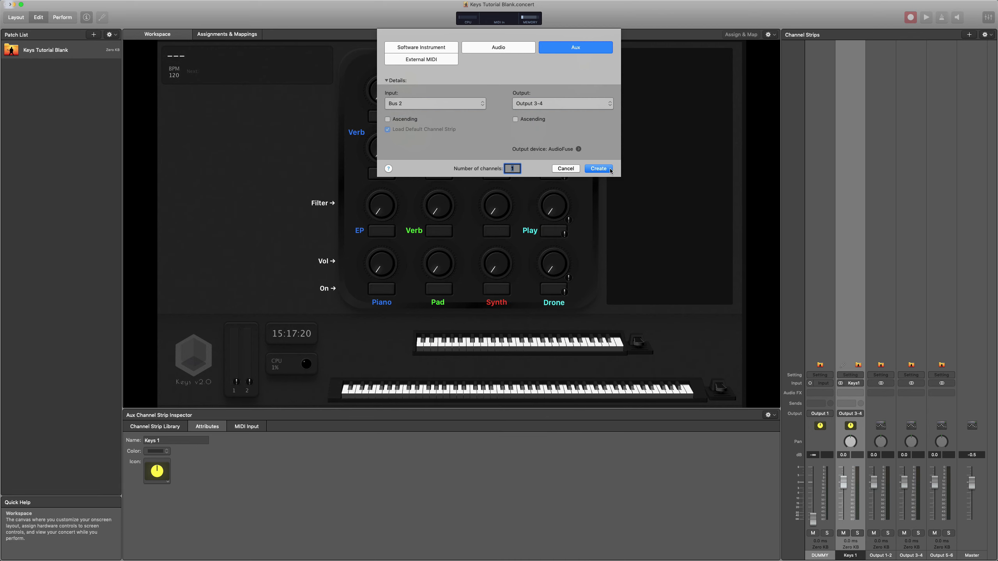
{"action": "left_click", "coordinate": [598, 169]}
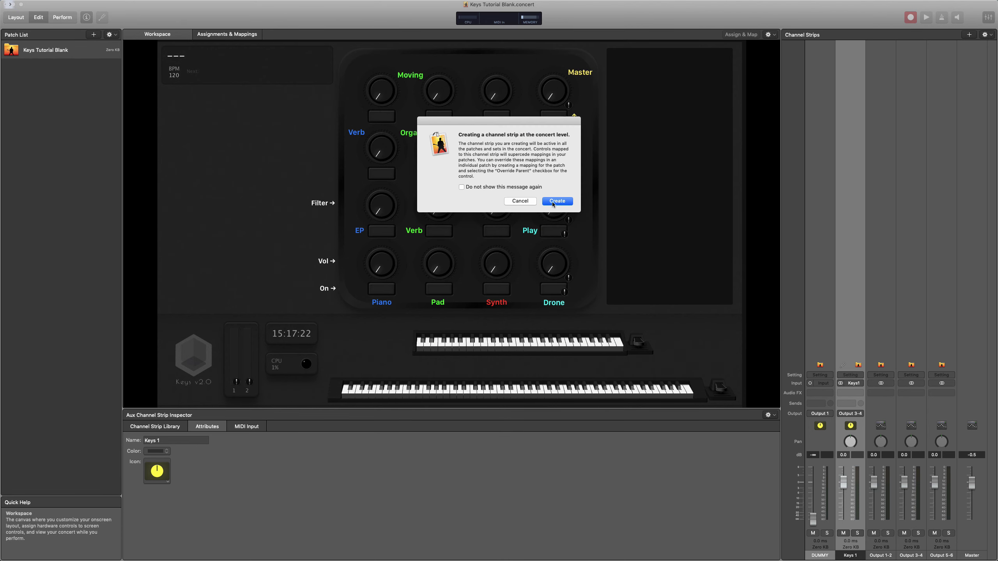
{"action": "left_click", "coordinate": [552, 202]}
Rename the new aux strip to 'Keys 2' and colour it dark grey.
{"action": "double_click", "coordinate": [881, 555]}
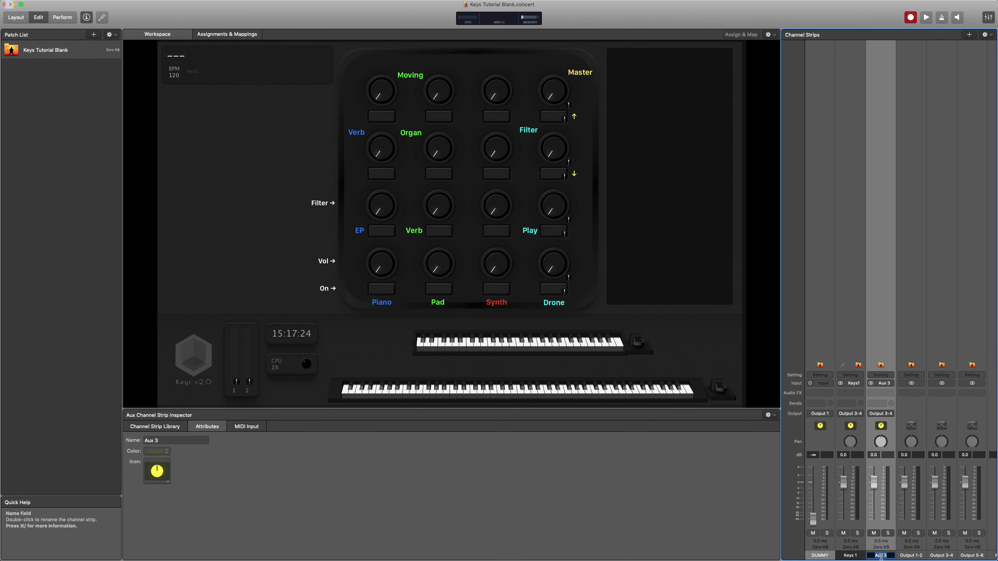
{"action": "type", "text": "Keys 2"}
{"action": "key", "text": "Return"}
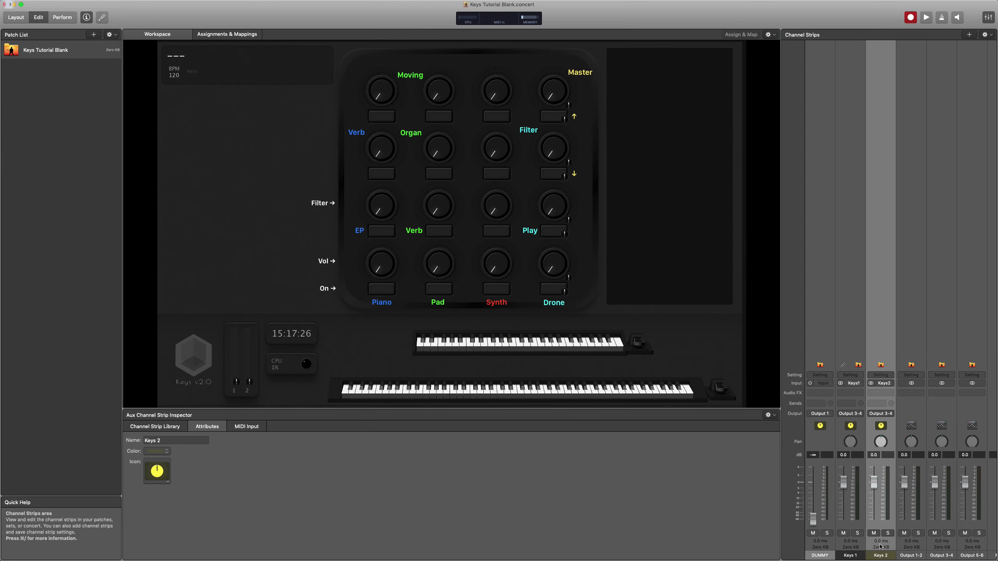
{"action": "left_click", "coordinate": [157, 451]}
{"action": "left_click", "coordinate": [160, 443]}
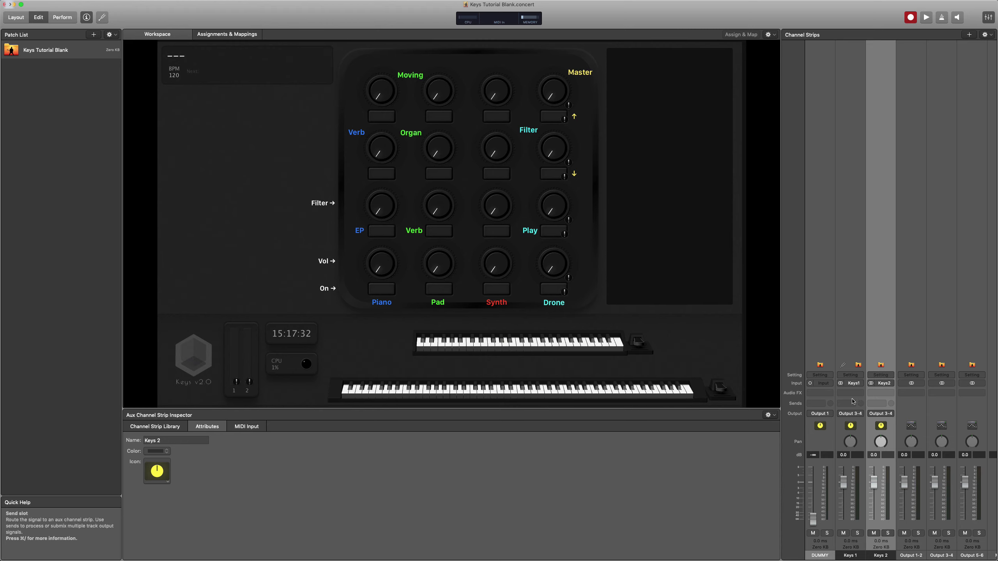
Map meter 1 to the Level of the Keys 1 strip.
{"action": "left_click", "coordinate": [236, 356]}
{"action": "left_click", "coordinate": [286, 461]}
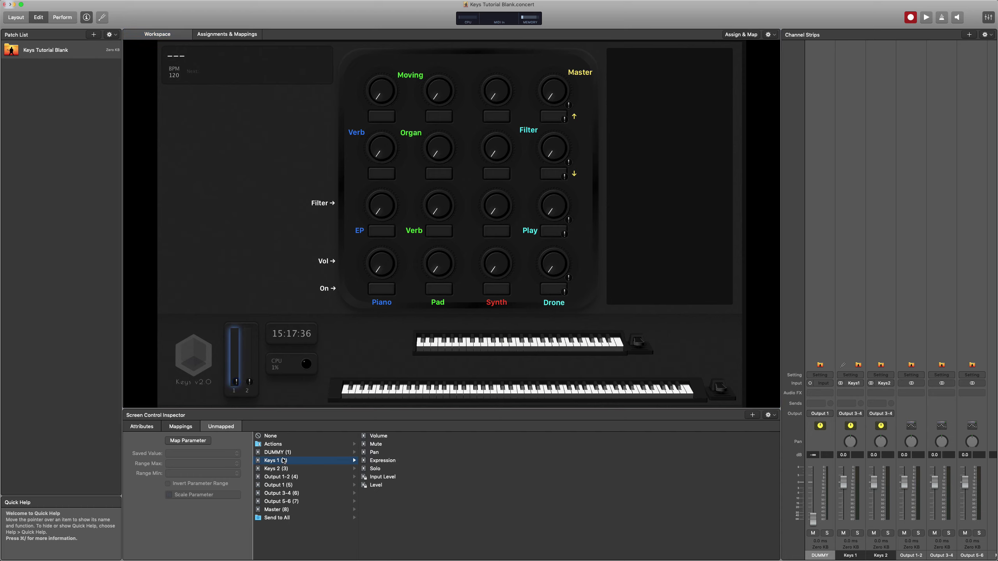
{"action": "left_click", "coordinate": [378, 485]}
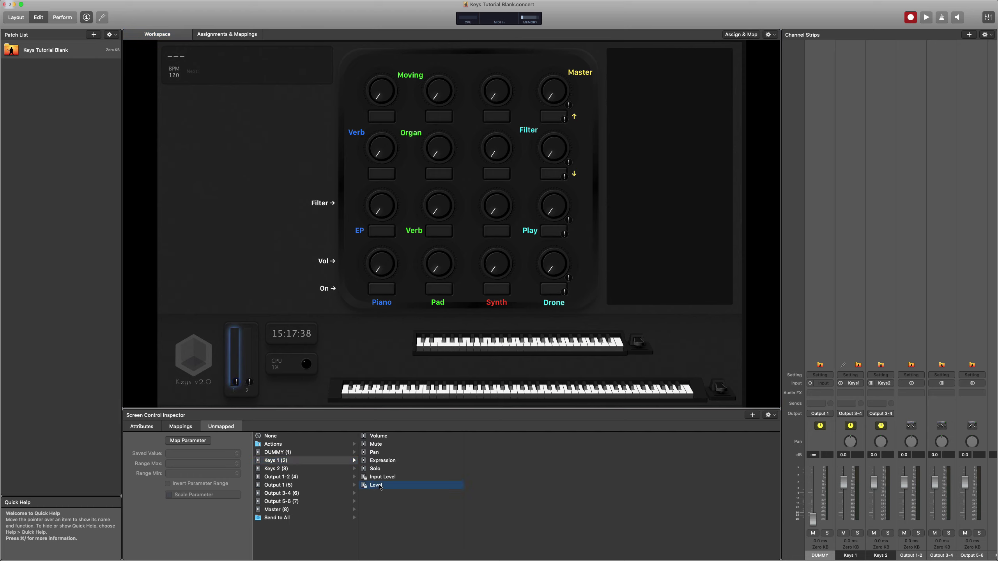
Map meter 2 to the Level of the Keys 2 strip.
{"action": "left_click", "coordinate": [281, 469]}
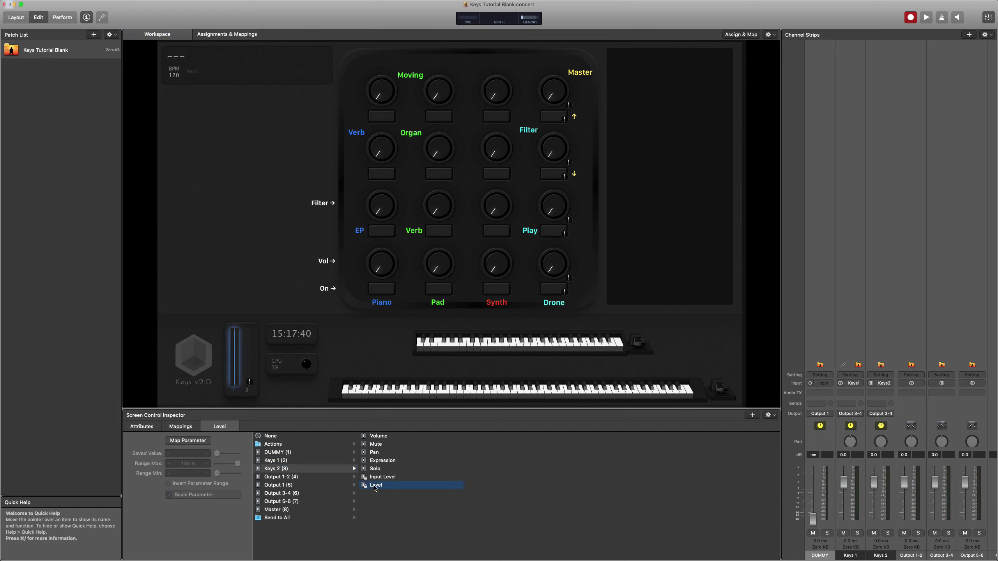
{"action": "left_click", "coordinate": [233, 368]}
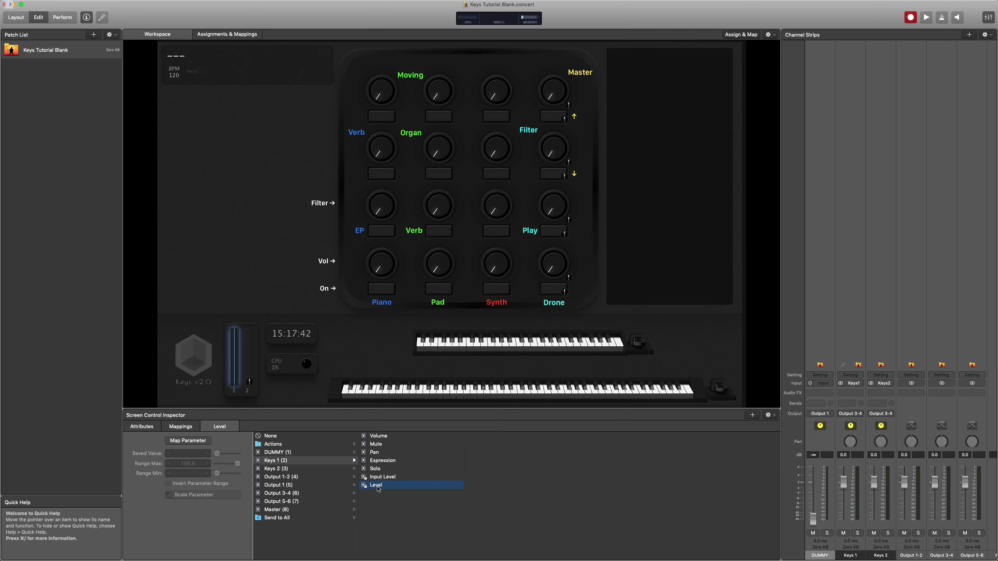
{"action": "left_click", "coordinate": [251, 370]}
{"action": "left_click", "coordinate": [351, 469]}
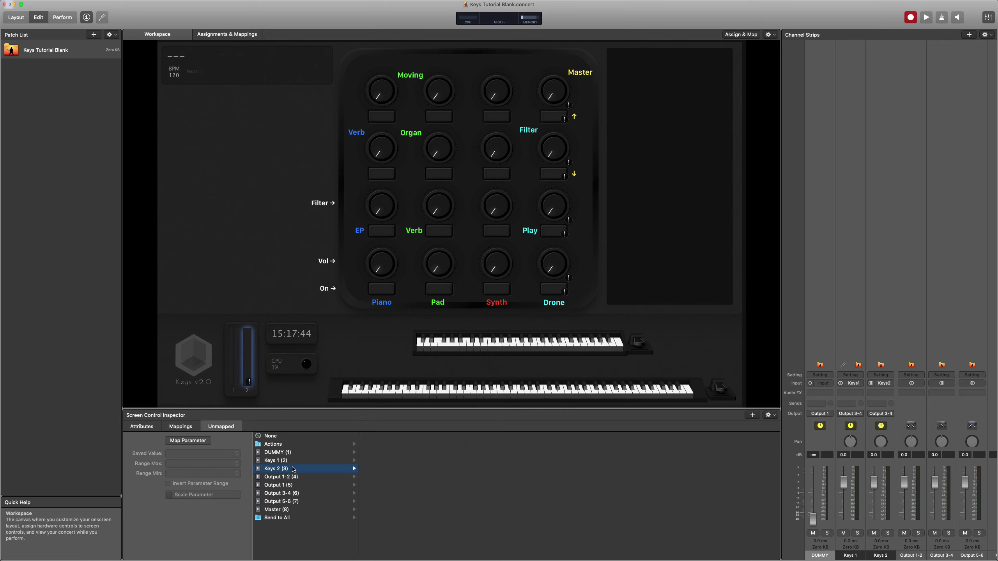
{"action": "left_click", "coordinate": [376, 486]}
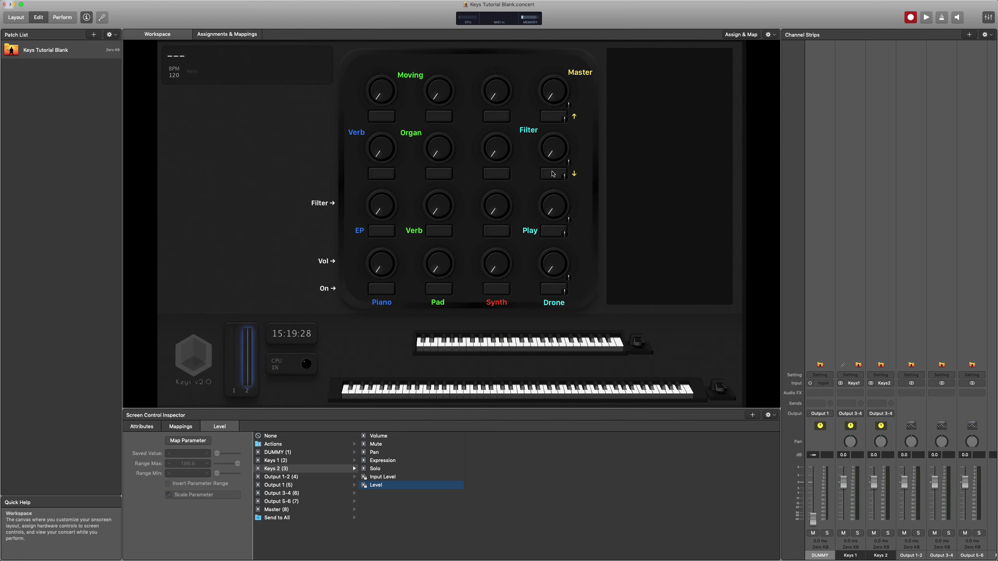
Assign the down-arrow button beside Filter to the Next Patch action.
{"action": "left_click", "coordinate": [553, 173]}
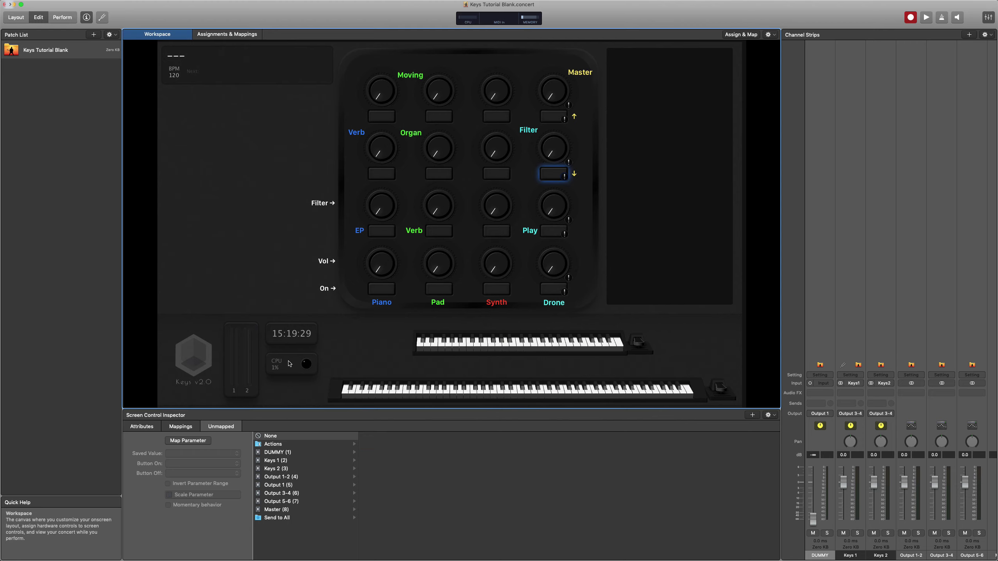
{"action": "left_click", "coordinate": [275, 444]}
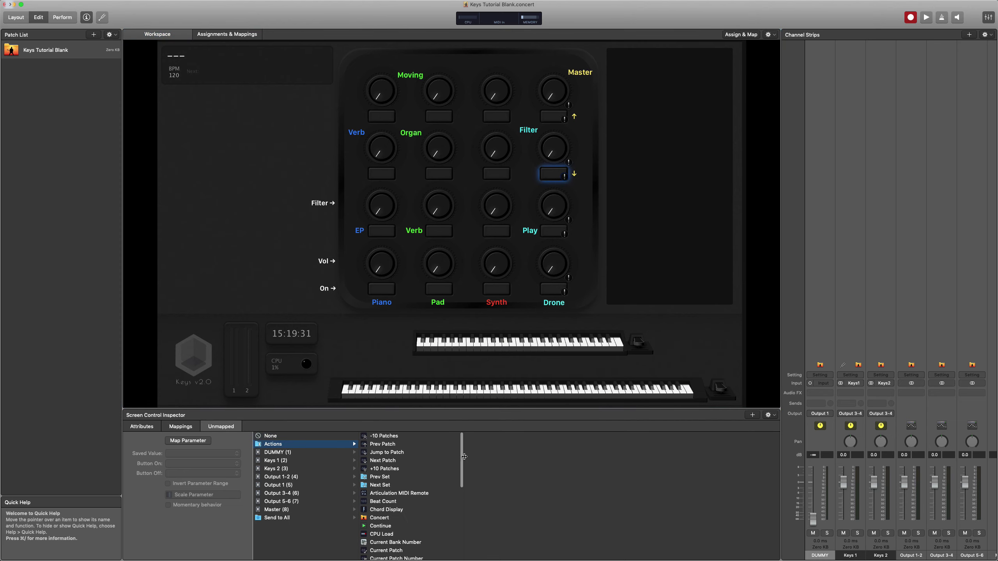
{"action": "left_click", "coordinate": [391, 460]}
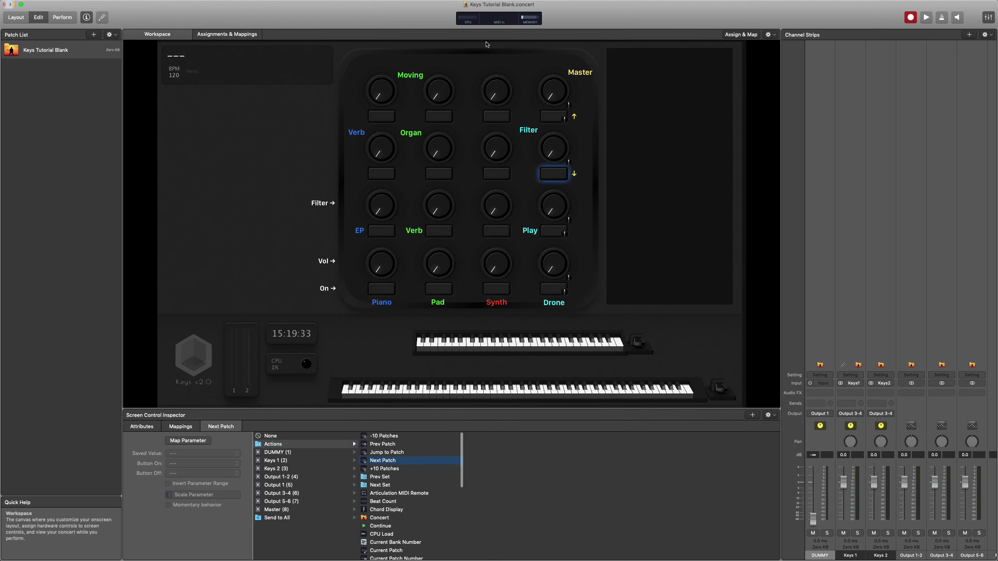
Assign the up-arrow button under Master to the Prev Patch action.
{"action": "left_click", "coordinate": [549, 120]}
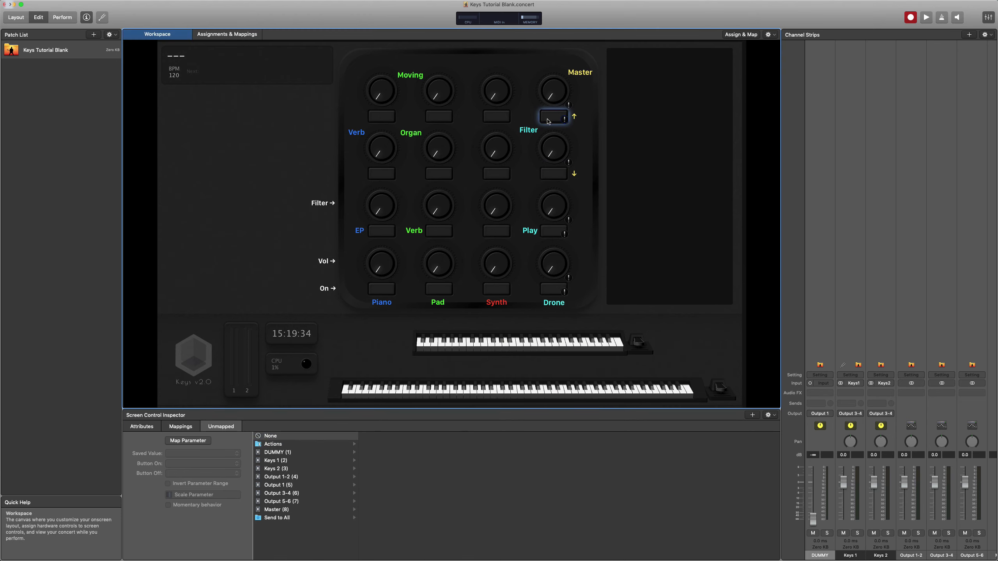
{"action": "left_click", "coordinate": [279, 445]}
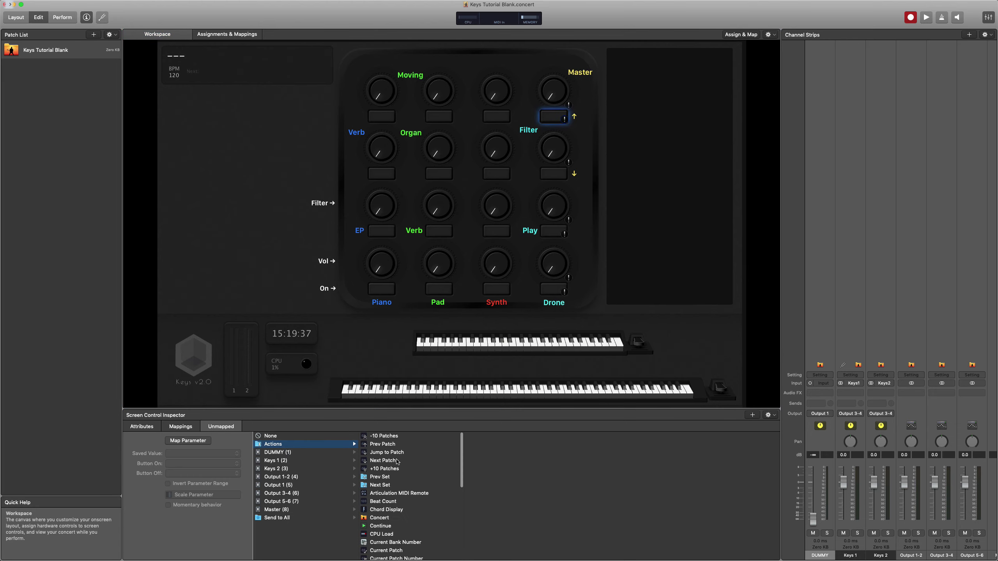
{"action": "left_click", "coordinate": [379, 444]}
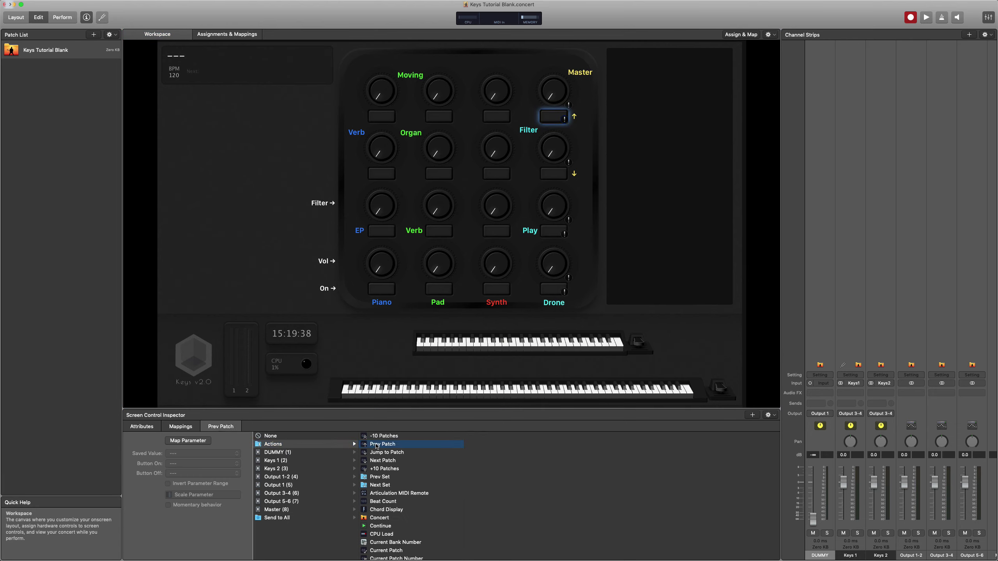
{"action": "left_click", "coordinate": [552, 91]}
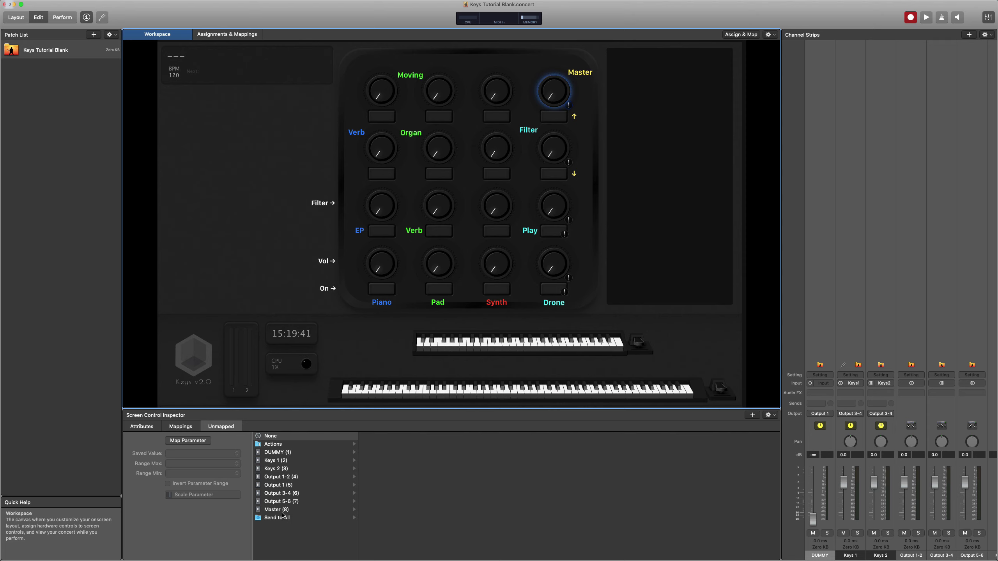
Map the Master knob to the Master output strip's Volume.
{"action": "left_click", "coordinate": [309, 511]}
{"action": "left_click", "coordinate": [381, 437]}
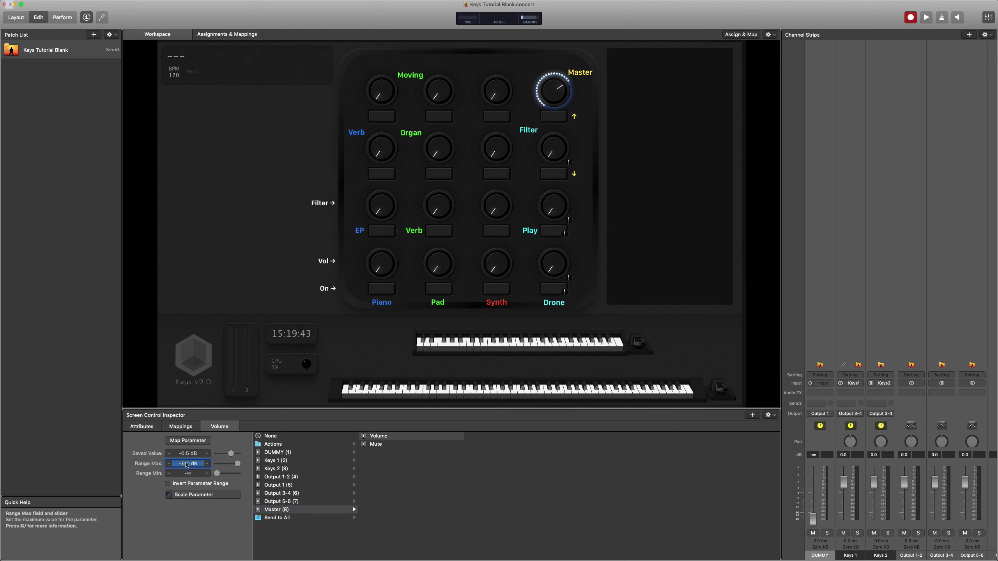